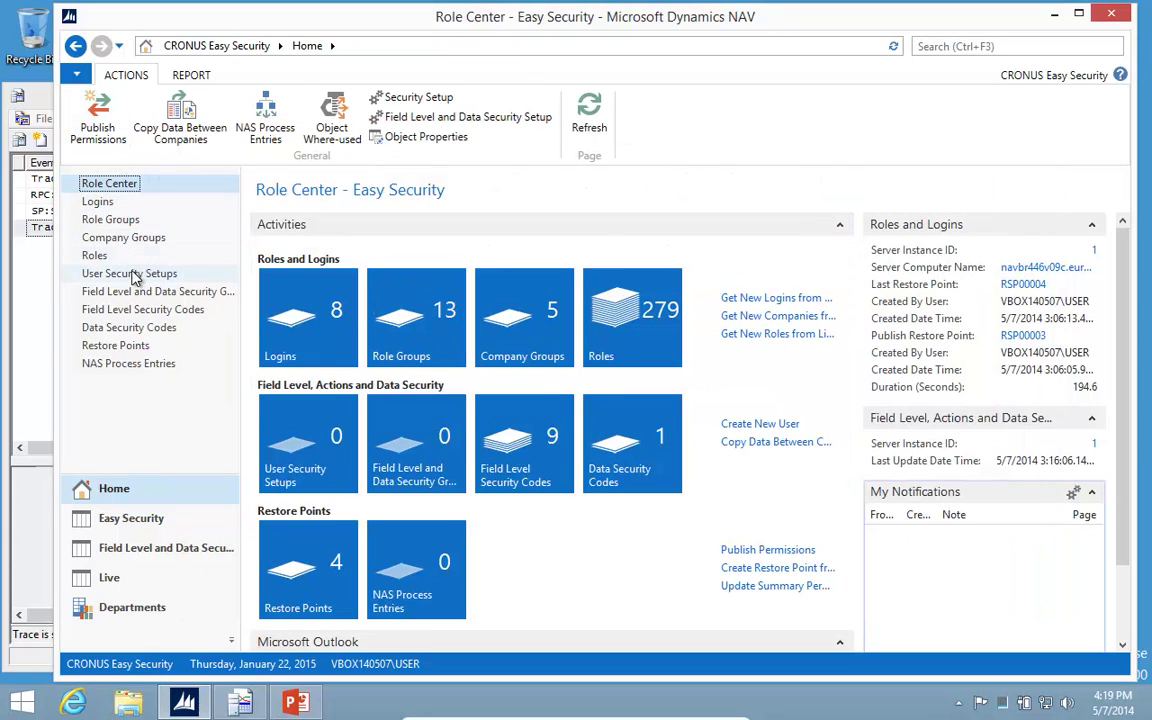
Open the Roles list and restart the SQL Profiler trace with a clean log.
{"action": "left_click", "coordinate": [94, 256]}
{"action": "left_click", "coordinate": [40, 89]}
{"action": "left_click", "coordinate": [170, 139]}
Open customer 10000 The Cannon Group PLC from Sales & Marketing > Order Processing > Customers.
{"action": "left_click", "coordinate": [398, 25]}
{"action": "left_click", "coordinate": [120, 607]}
{"action": "left_click", "coordinate": [100, 140]}
{"action": "left_click", "coordinate": [126, 176]}
{"action": "left_click", "coordinate": [285, 164]}
{"action": "left_click", "coordinate": [262, 414]}
{"action": "double_click", "coordinate": [262, 414]}
Set the customer's Address 2 to 'Suite 120' and close the card.
{"action": "left_click", "coordinate": [288, 316]}
{"action": "type", "text": "Suite 120"}
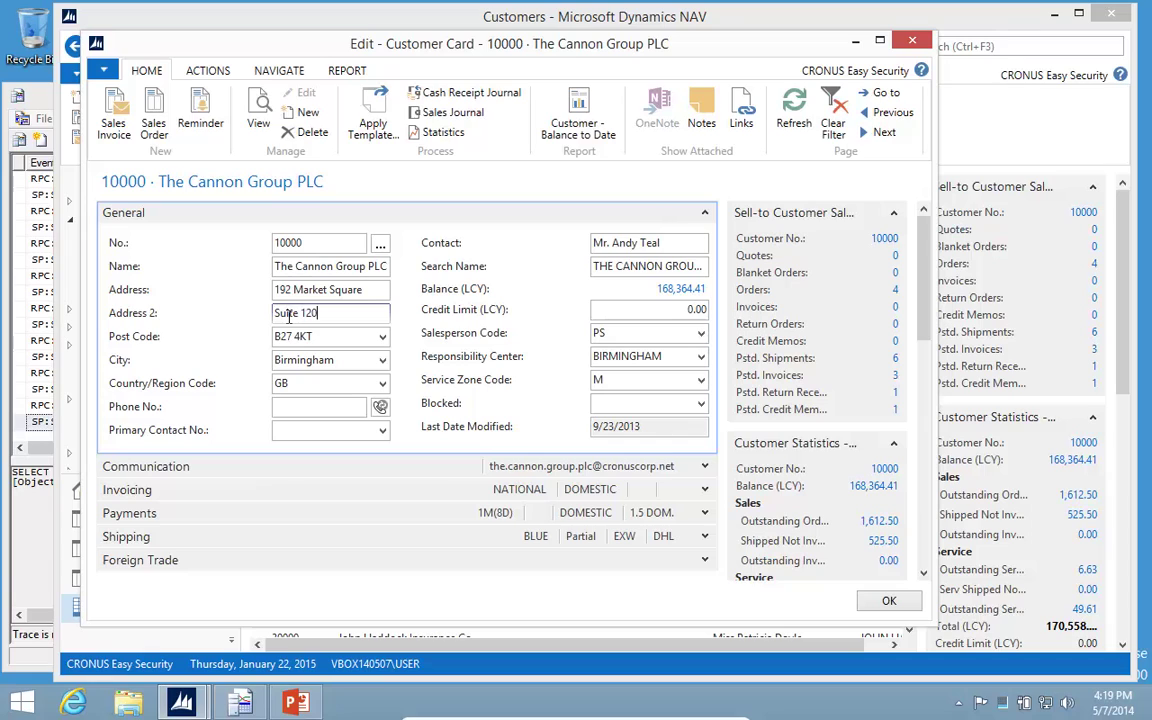
{"action": "key", "text": "Tab"}
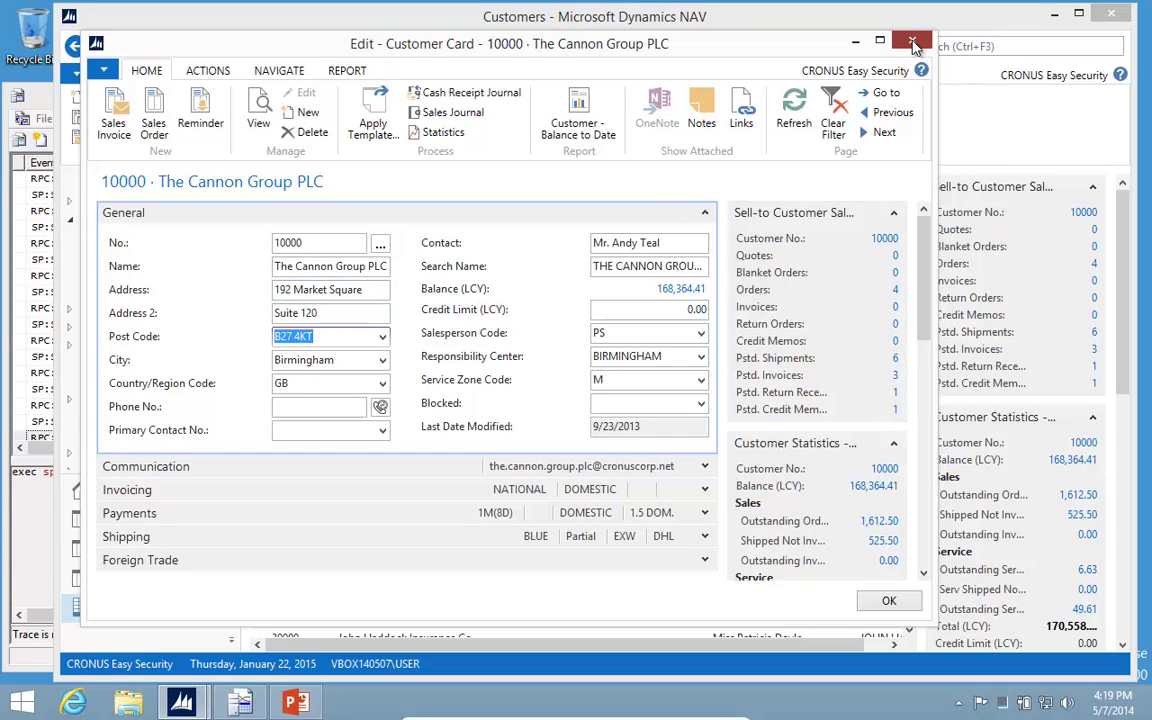
{"action": "left_click", "coordinate": [912, 43]}
Stop the Profiler trace and choose to save it as a Trace XML File.
{"action": "left_click", "coordinate": [26, 670]}
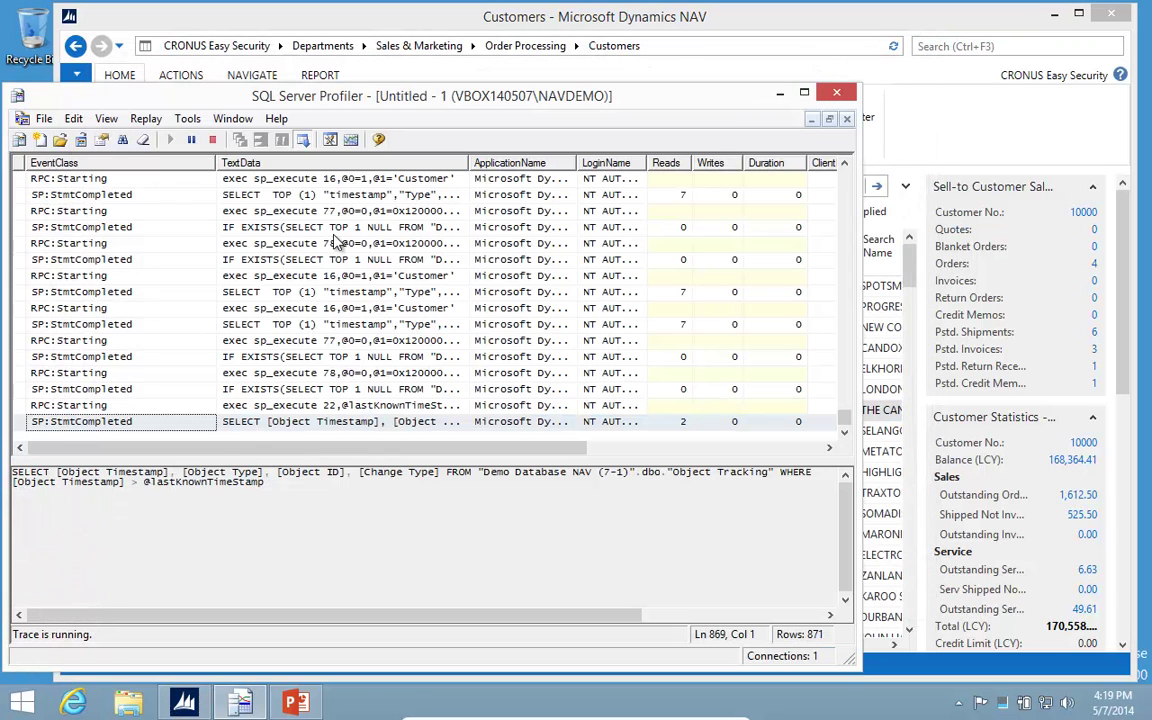
{"action": "left_click", "coordinate": [213, 141]}
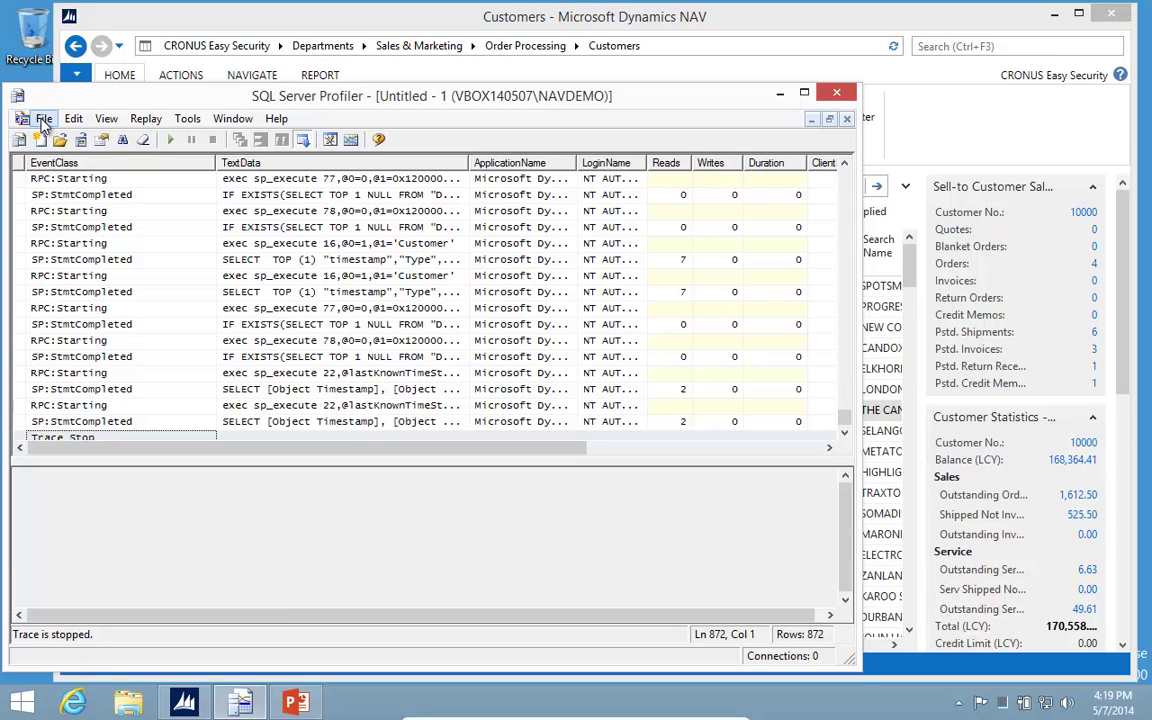
{"action": "left_click", "coordinate": [44, 119]}
{"action": "mouse_move", "coordinate": [80, 225]}
{"action": "left_click", "coordinate": [358, 285]}
Save the trace as 'Edit Customer' in the C:\temp folder.
{"action": "left_click", "coordinate": [165, 172]}
{"action": "scroll", "coordinate": [520, 424], "scroll_direction": "down", "scroll_amount": 3}
{"action": "left_click", "coordinate": [232, 424]}
{"action": "double_click", "coordinate": [232, 424]}
{"action": "double_click", "coordinate": [205, 368]}
{"action": "type", "text": "Edit Customer"}
{"action": "key", "text": "Return"}
Create a new role with Role ID EDIT CUSTOMER.
{"action": "left_click", "coordinate": [777, 22]}
{"action": "left_click", "coordinate": [122, 494]}
{"action": "left_click", "coordinate": [88, 124]}
{"action": "type", "text": "Edit Customer"}
{"action": "key", "text": "Tab"}
Add a new recording that imports the SQL Profiler trace Edit Customer.xml from C:\temp.
{"action": "left_click", "coordinate": [220, 116]}
{"action": "left_click", "coordinate": [236, 92]}
{"action": "left_click", "coordinate": [480, 378]}
{"action": "left_click", "coordinate": [646, 428]}
{"action": "left_click", "coordinate": [160, 81]}
{"action": "left_click", "coordinate": [223, 186]}
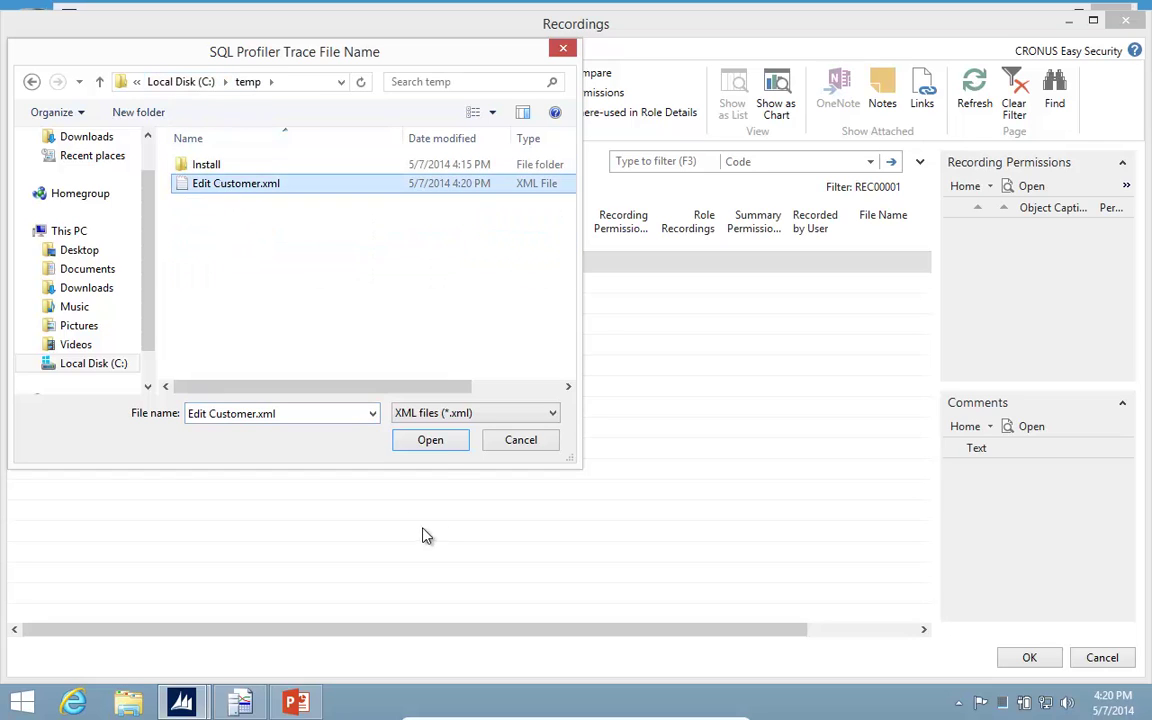
Import the trace's 872 events into recording REC00001 via Trace Clients.
{"action": "left_click", "coordinate": [440, 444]}
{"action": "left_click_drag", "start_coordinate": [371, 231], "coordinate": [589, 232]}
{"action": "left_click", "coordinate": [741, 659]}
{"action": "left_click", "coordinate": [700, 380]}
Review the permissions the recording produced, then close the window.
{"action": "left_click", "coordinate": [596, 94]}
{"action": "left_click_drag", "start_coordinate": [749, 296], "coordinate": [740, 617]}
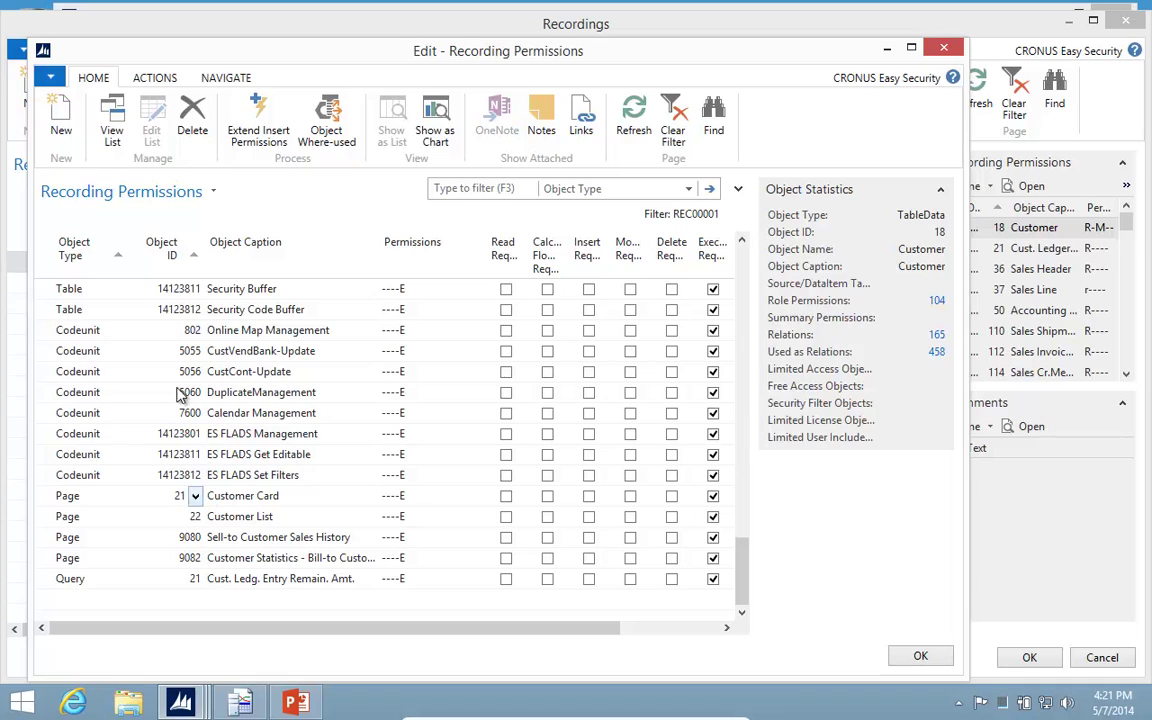
{"action": "key", "text": "Escape"}
Update the EDIT CUSTOMER role from the recording, giving Customer R-M-- plus read-only lines.
{"action": "left_click", "coordinate": [1030, 659]}
{"action": "left_click", "coordinate": [220, 137]}
{"action": "left_click", "coordinate": [627, 380]}
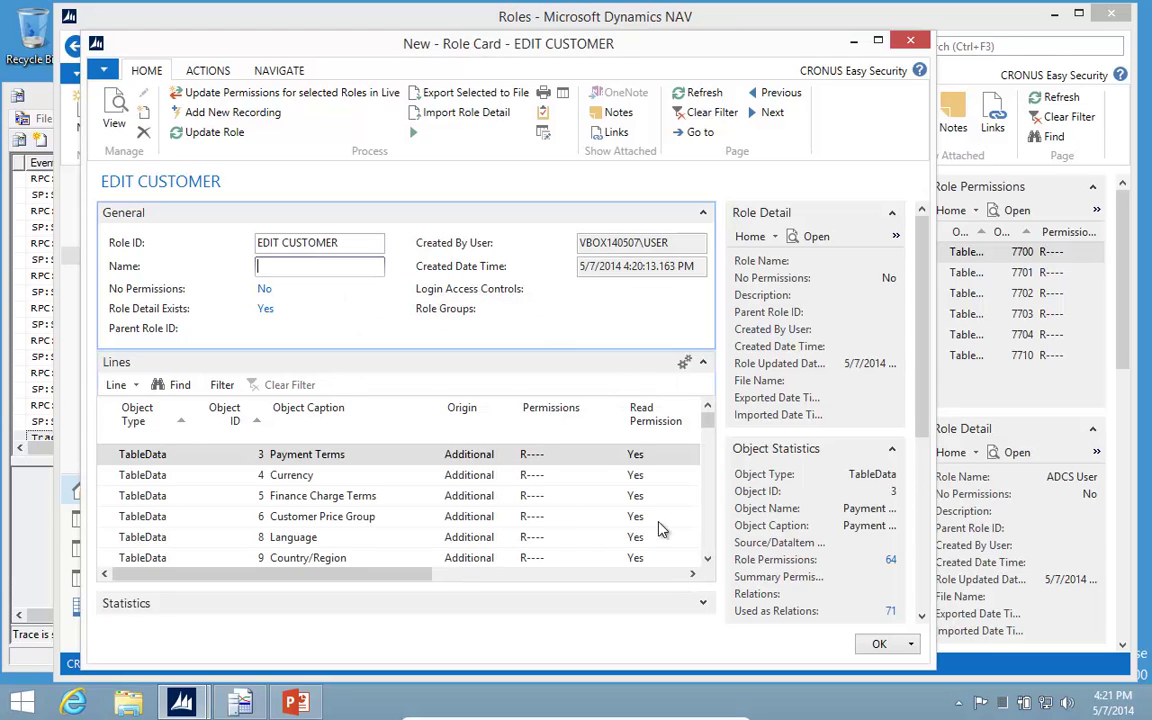
{"action": "scroll", "coordinate": [706, 548], "scroll_direction": "down", "scroll_amount": 2}
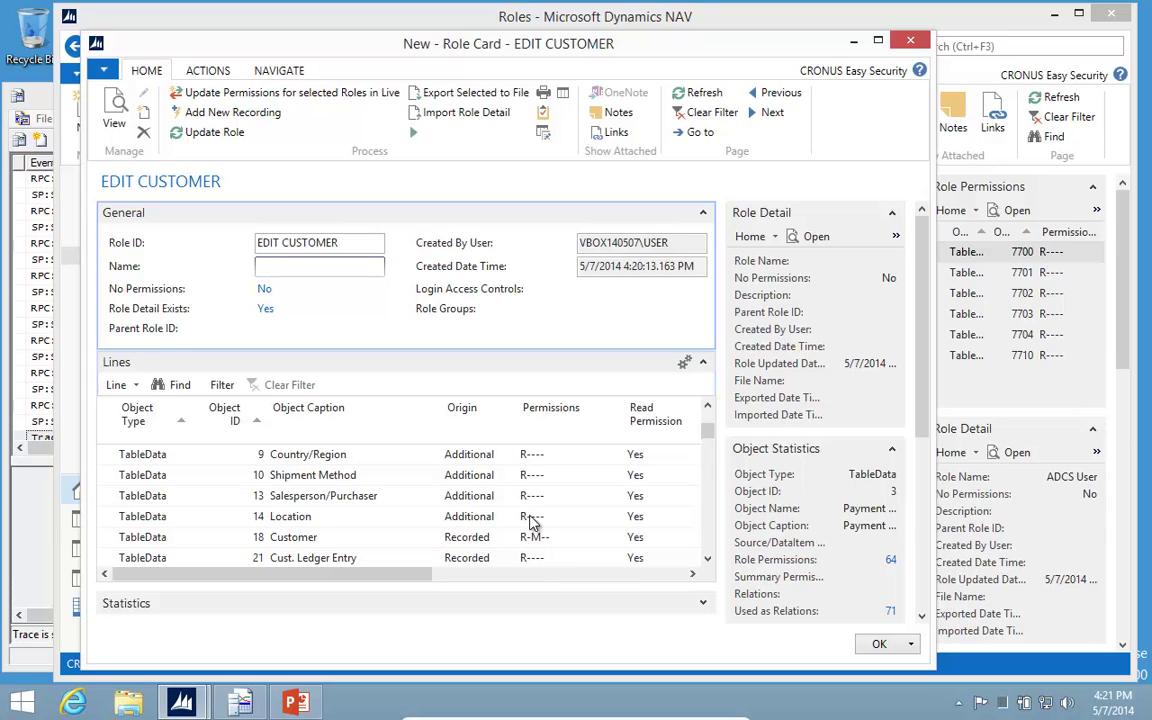
Close the EDIT CUSTOMER card, then view Role Groups with widened Role ID and Group ID columns.
{"action": "key", "text": "Escape"}
{"action": "left_click_drag", "start_coordinate": [333, 258], "coordinate": [425, 262]}
{"action": "scroll", "coordinate": [411, 342], "scroll_direction": "down", "scroll_amount": 3}
{"action": "left_click", "coordinate": [110, 222]}
{"action": "left_click_drag", "start_coordinate": [335, 254], "coordinate": [405, 254]}
Inspect the role lines of the E_FINANCE_MANAGER role group.
{"action": "double_click", "coordinate": [268, 328]}
{"action": "left_click", "coordinate": [316, 402]}
{"action": "scroll", "coordinate": [248, 478], "scroll_direction": "down", "scroll_amount": 7}
{"action": "key", "text": "Escape"}
Assign role group E_FINANCE_MANAGER to the group line on the user's login card.
{"action": "left_click", "coordinate": [100, 202]}
{"action": "left_click", "coordinate": [263, 312]}
{"action": "double_click", "coordinate": [263, 312]}
{"action": "left_click", "coordinate": [313, 450]}
{"action": "left_click", "coordinate": [319, 449]}
{"action": "left_click", "coordinate": [306, 556]}
{"action": "key", "text": "Tab"}
Widen the Role ID and Company Group ID columns and bring up the full company groups list.
{"action": "left_click_drag", "start_coordinate": [329, 408], "coordinate": [372, 411]}
{"action": "left_click_drag", "start_coordinate": [450, 405], "coordinate": [492, 440]}
{"action": "left_click", "coordinate": [489, 446]}
{"action": "left_click", "coordinate": [432, 657]}
Select the OPERATIONS company group for the login's E_FINANCE_MANAGER line.
{"action": "left_click", "coordinate": [420, 375]}
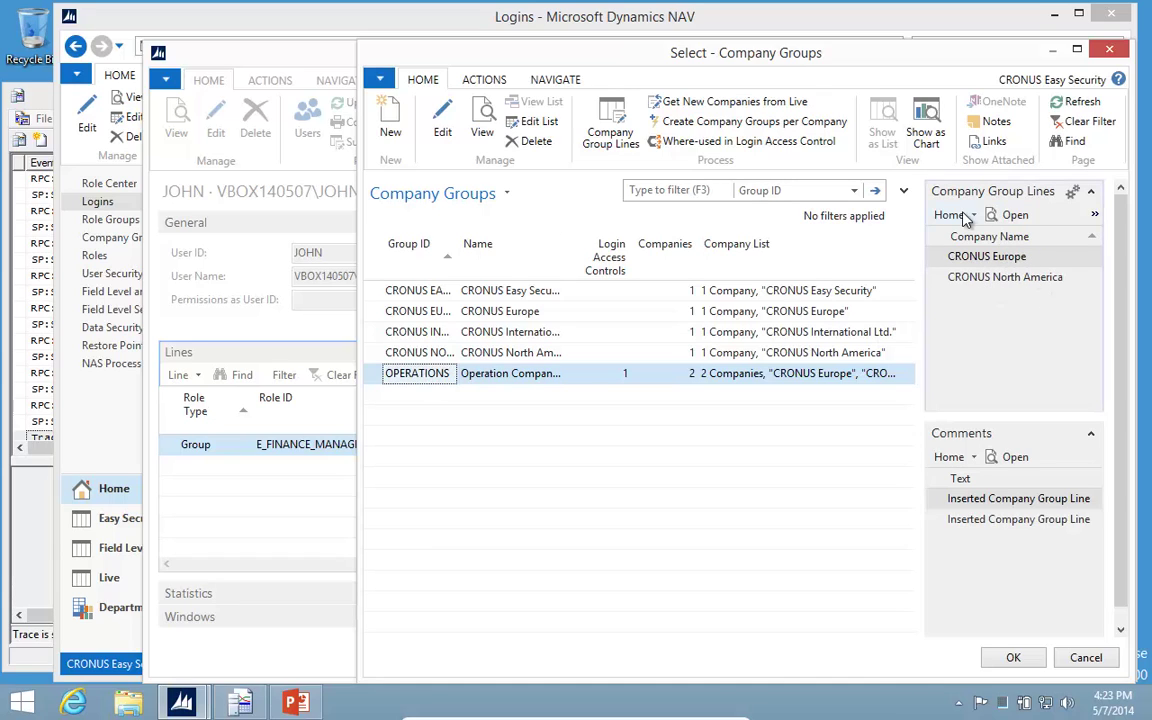